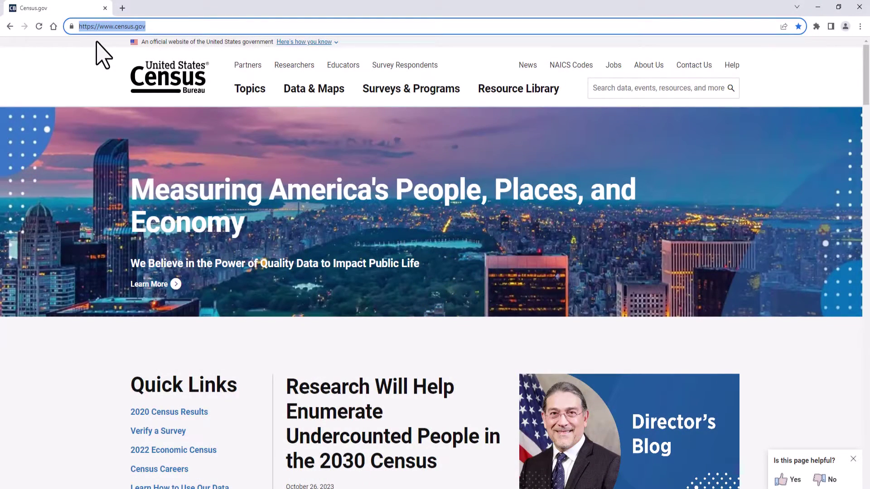
Go to census.gov/id and open the International Database Data Tool dashboard.
left_click(154, 28)
type("/id")
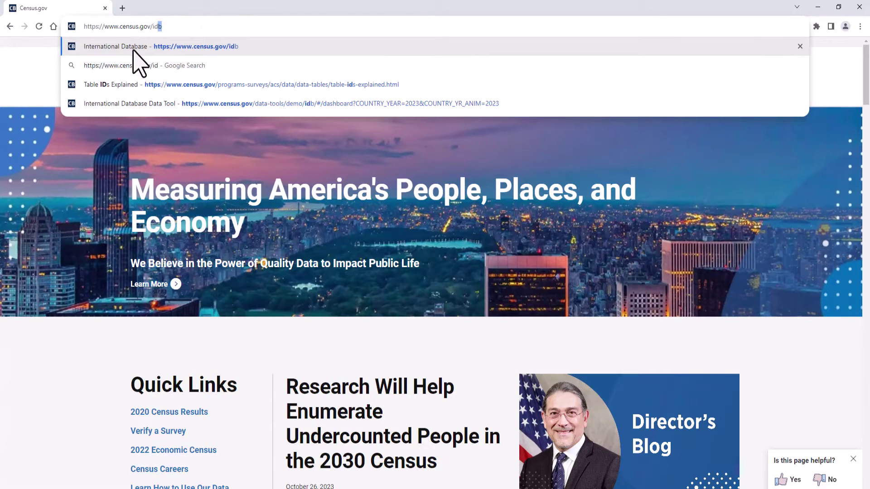
left_click(110, 111)
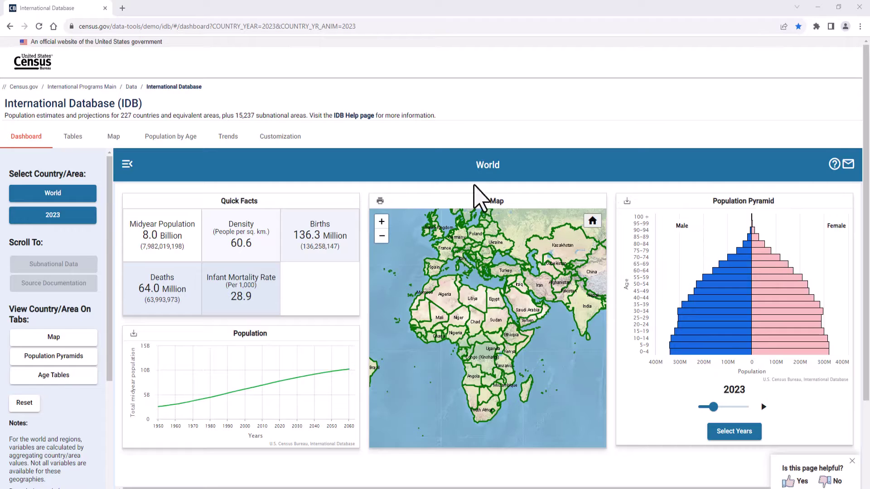
Show the 2023 Population Density map, zoom in on Africa and Asia, then back out and read country values.
left_click(113, 137)
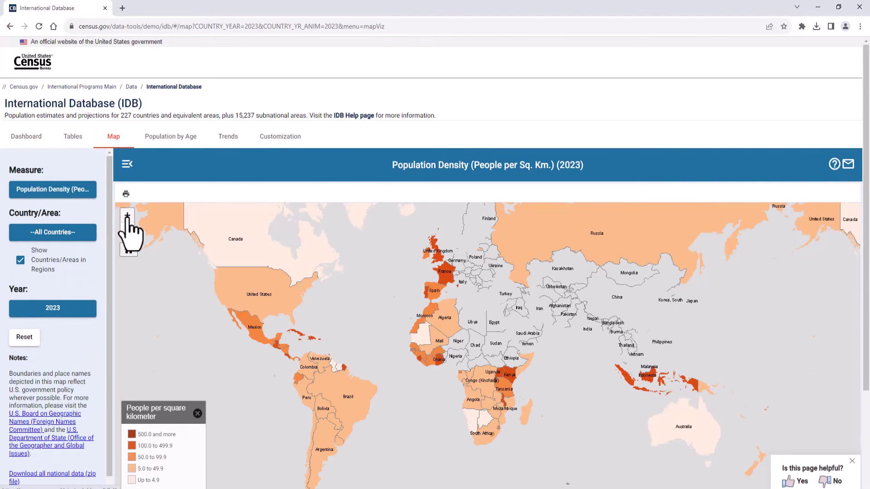
left_click(127, 217)
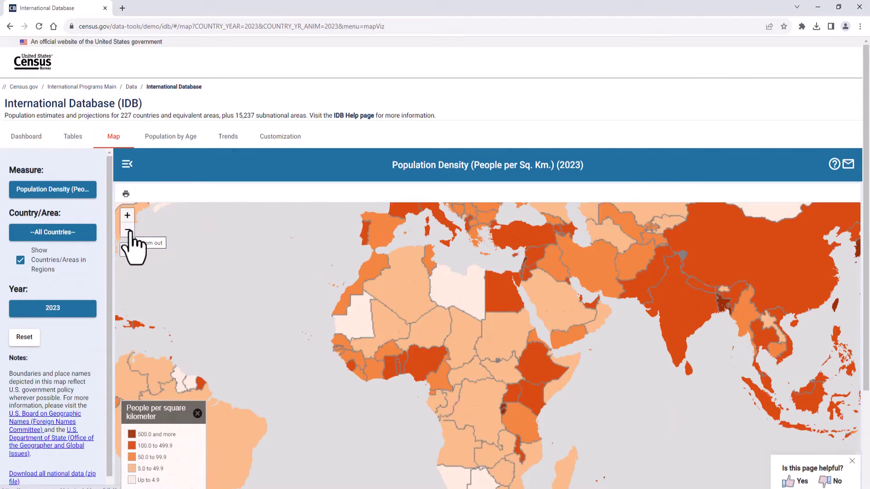
left_click(127, 230)
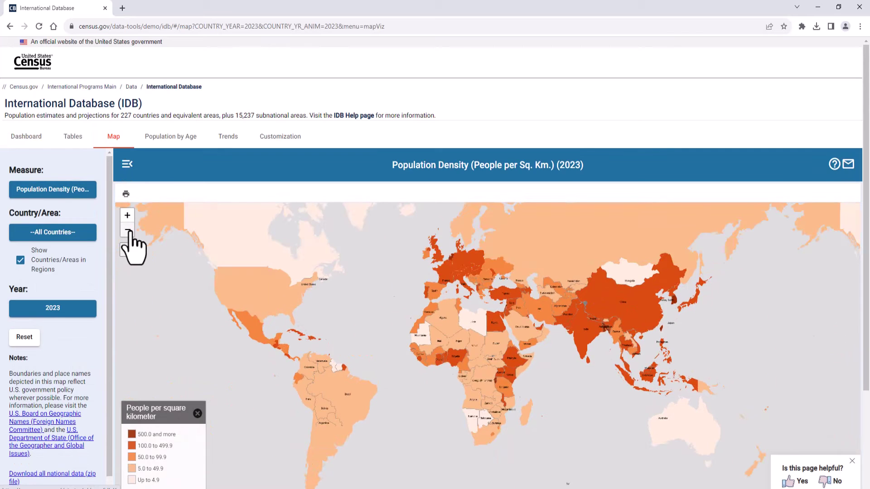
mouse_move(262, 288)
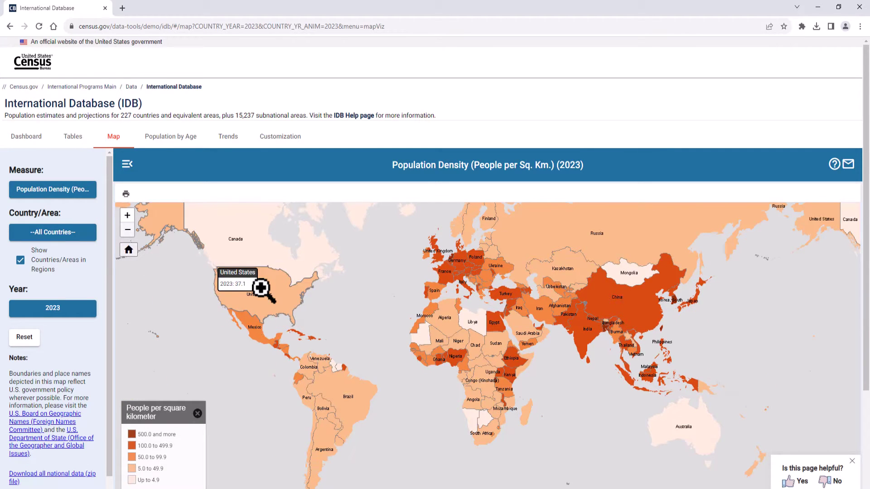
mouse_move(353, 401)
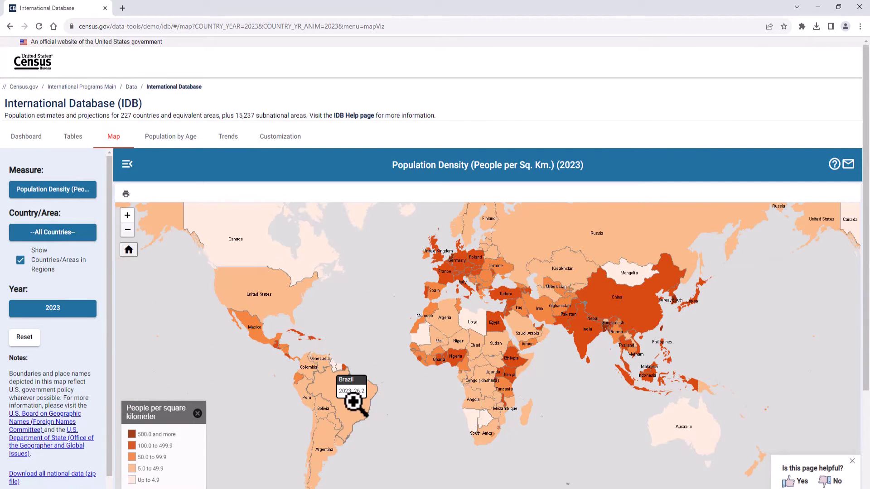
mouse_move(495, 346)
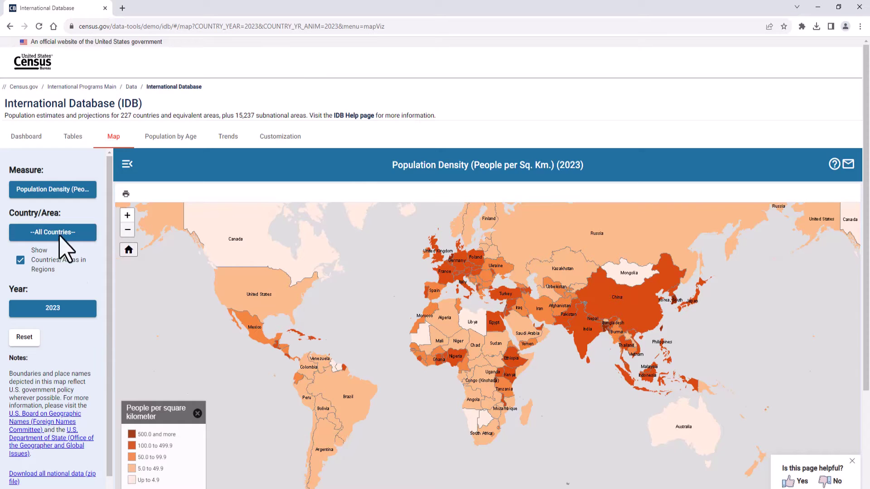
Change the map measure to Total Fertility Rate.
left_click(33, 191)
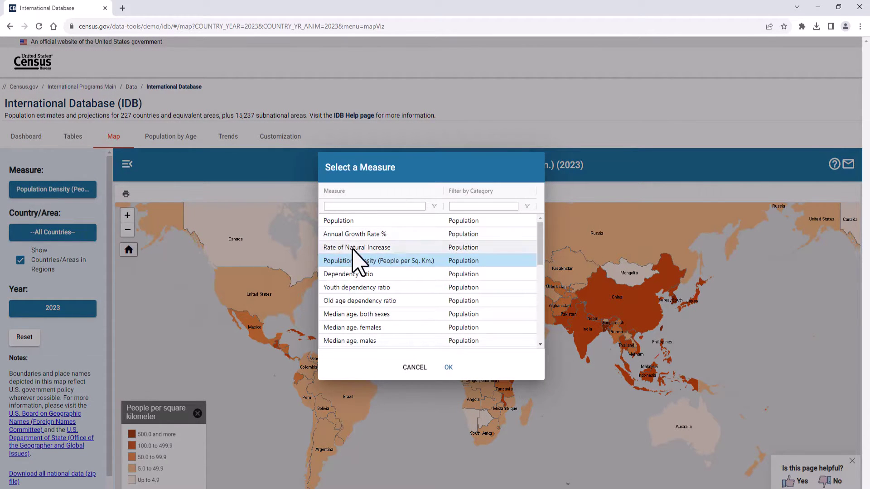
scroll(365, 270, "down", 1)
scroll(361, 263, "down", 1)
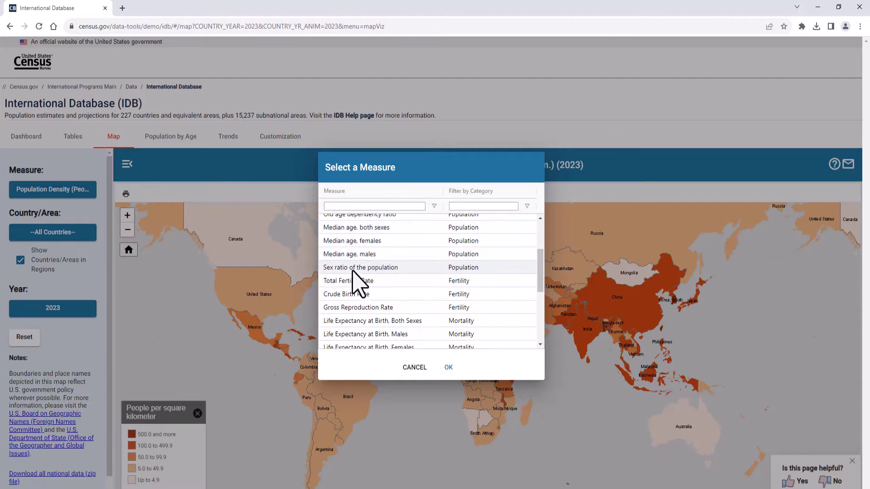
left_click(346, 282)
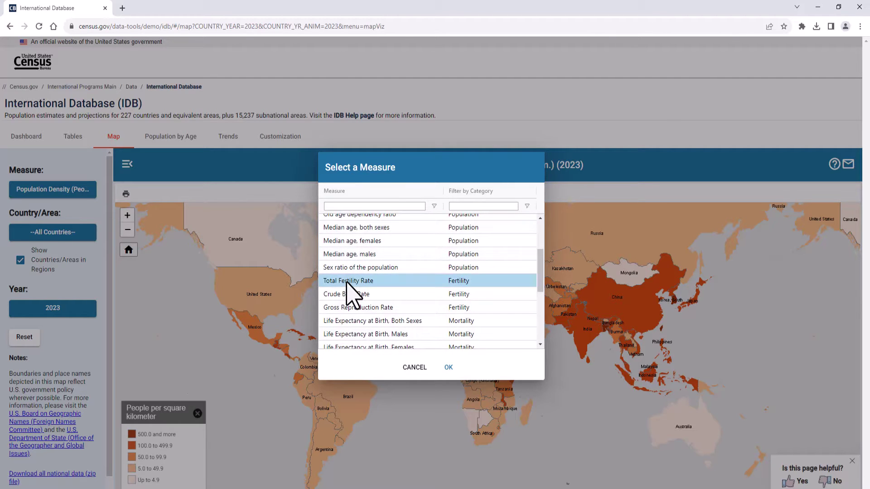
left_click(449, 368)
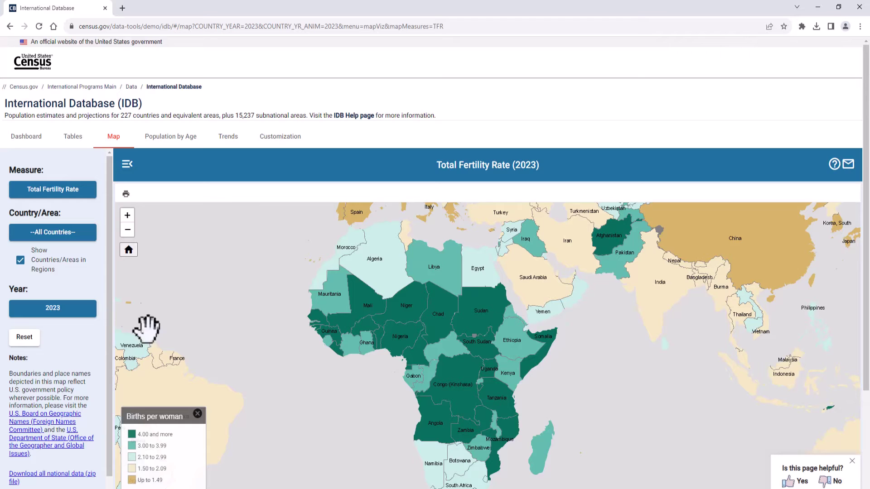
Leave the map year unchanged and switch to the Population by Age pyramids.
left_click(68, 314)
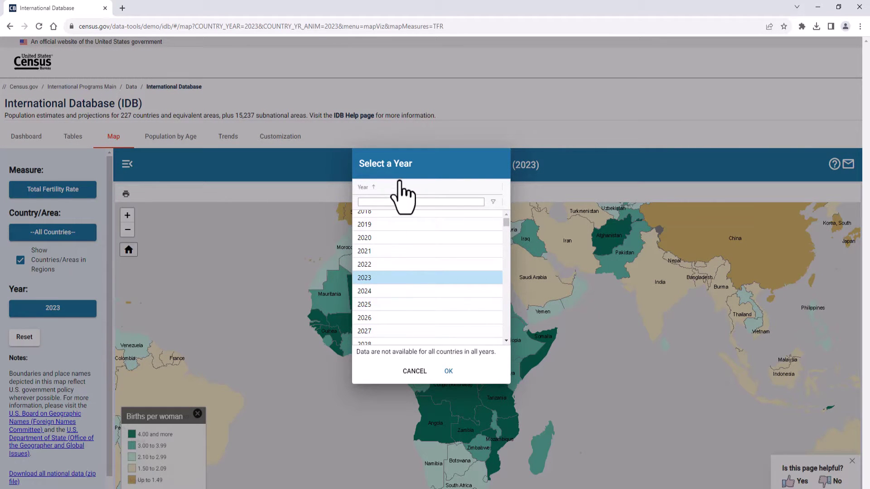
left_click(410, 372)
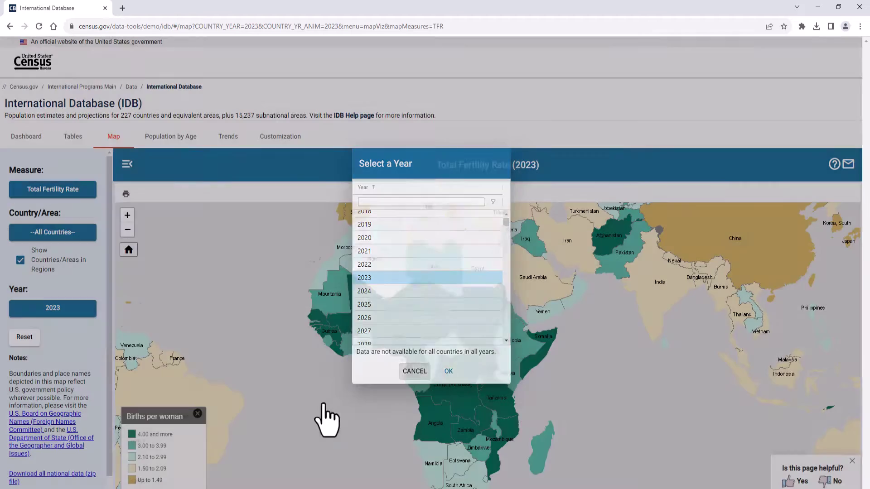
left_click(170, 136)
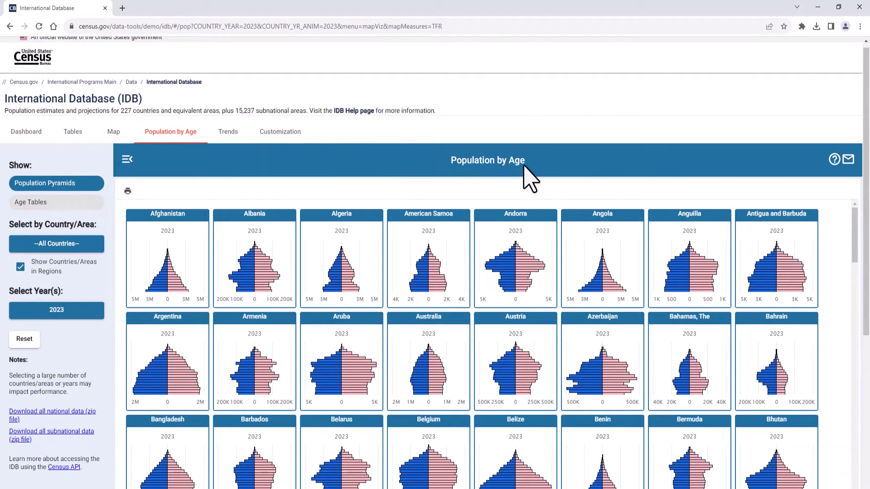
Select only Afghanistan, India and Japan in the Country/Area list, finding India and Japan by search.
left_click_drag(543, 168, 455, 161)
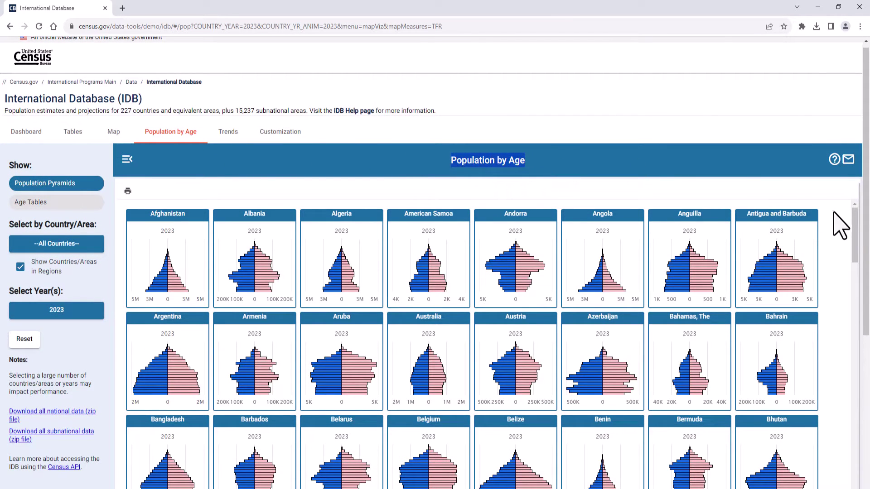
left_click_drag(856, 225, 862, 345)
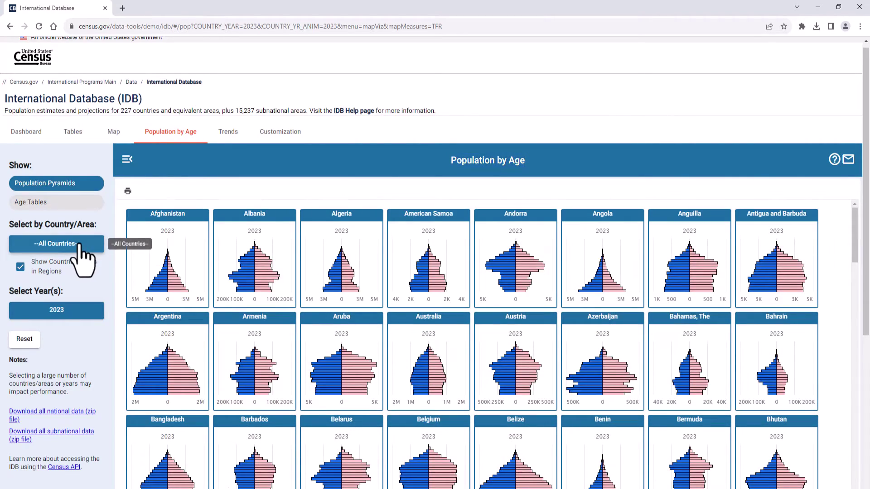
left_click(80, 247)
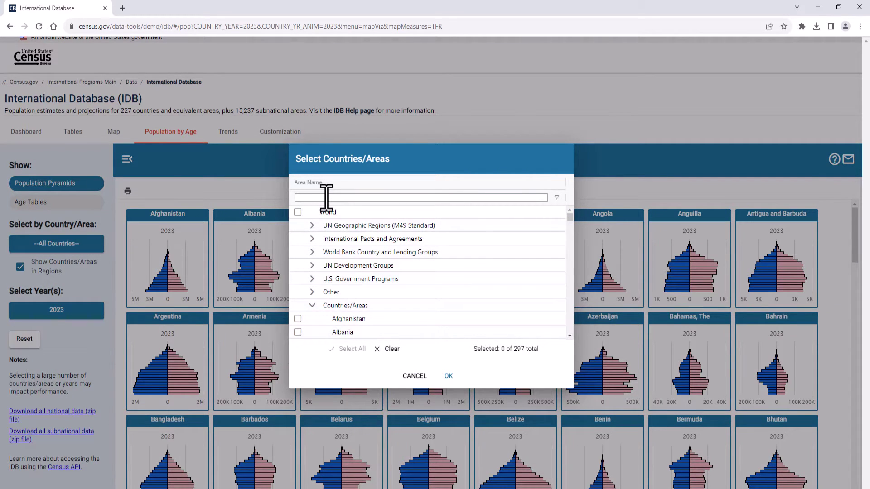
left_click(298, 319)
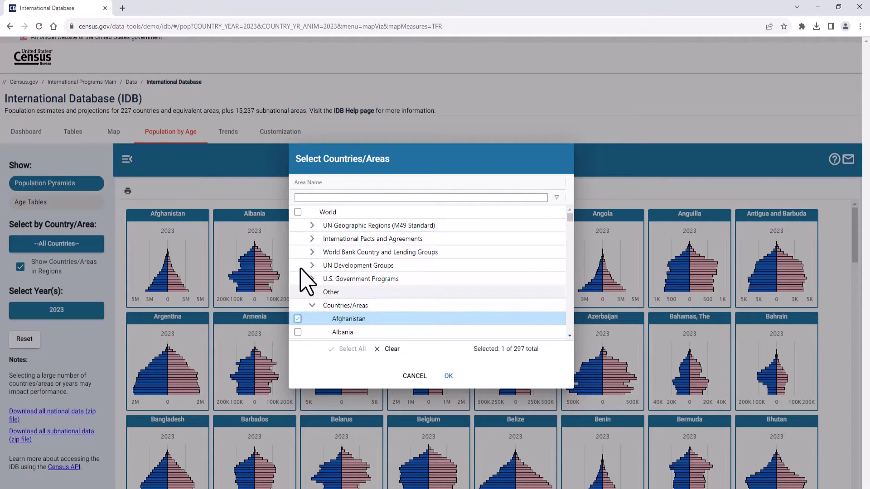
left_click(318, 198)
type("India")
left_click(298, 226)
left_click(318, 198)
key("BackSpace")
key("BackSpace")
key("BackSpace")
key("BackSpace")
key("BackSpace")
type("Japan")
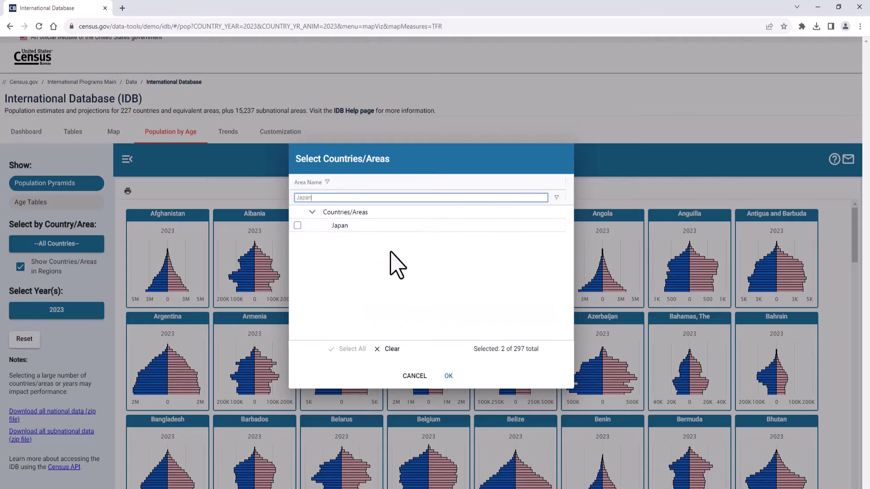
left_click(297, 226)
left_click(449, 376)
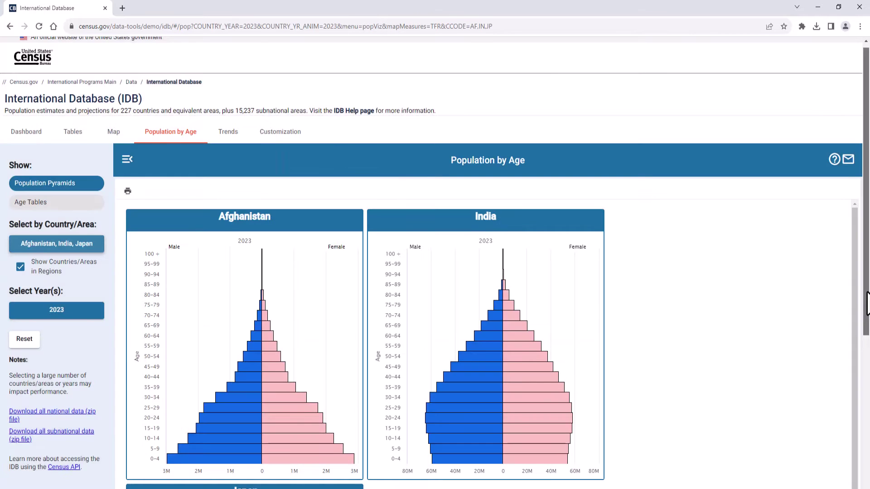
scroll(868, 365, "down", 3)
scroll(868, 365, "down", 1)
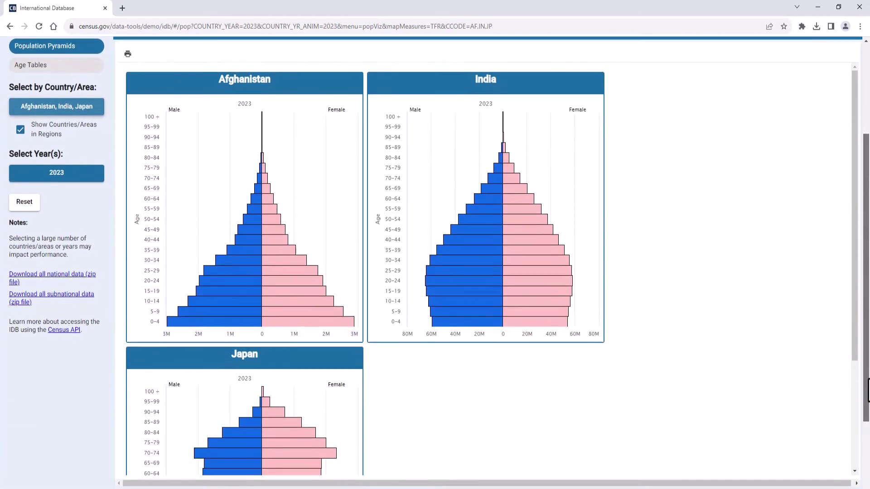
mouse_move(854, 346)
left_mouse_down()
mouse_move(844, 462)
mouse_move(850, 334)
left_mouse_up()
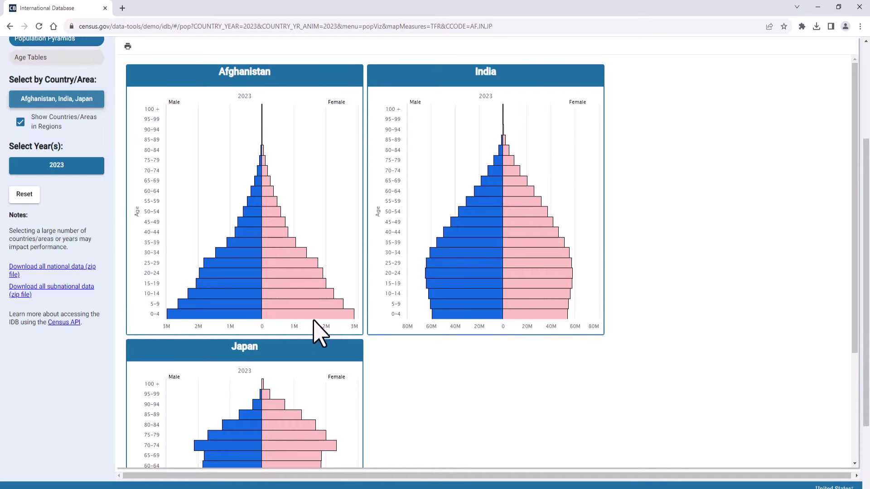
mouse_move(305, 314)
mouse_move(239, 317)
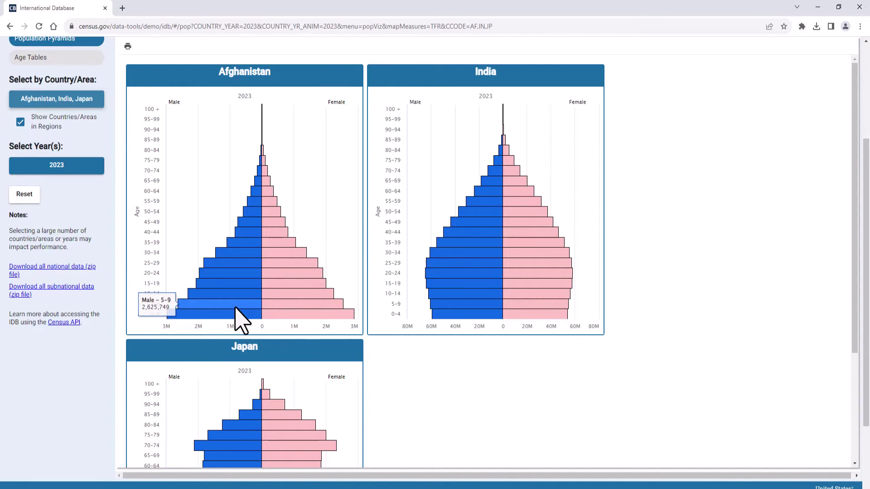
mouse_move(267, 304)
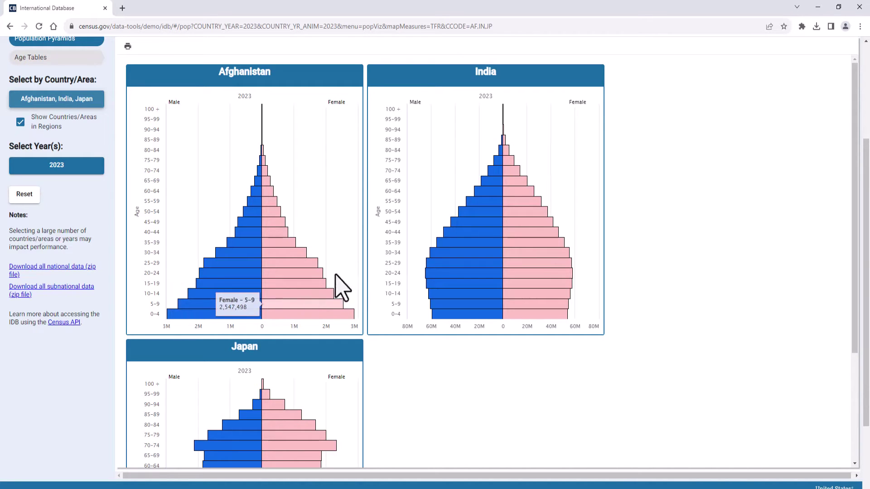
mouse_move(508, 263)
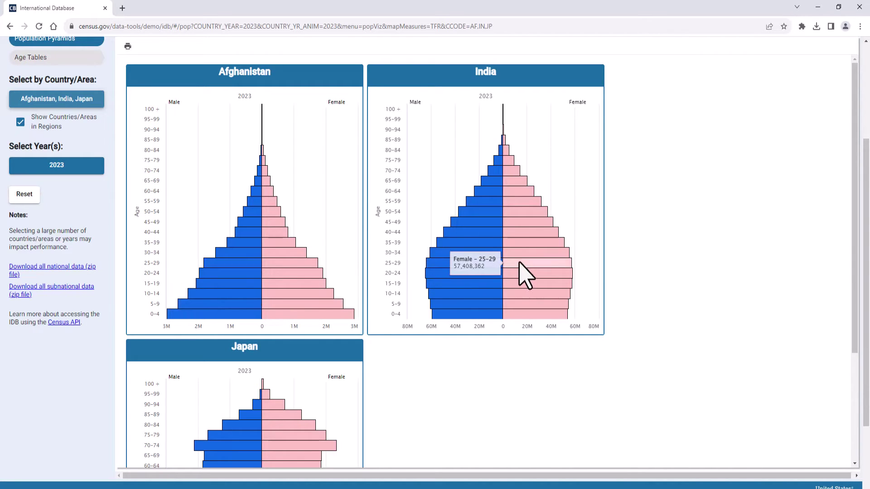
mouse_move(487, 254)
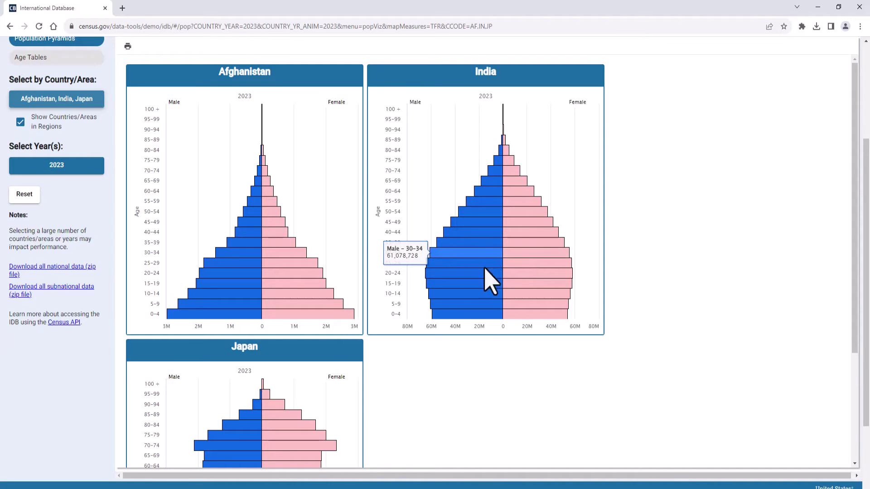
scroll(471, 389, "down", 3)
mouse_move(325, 336)
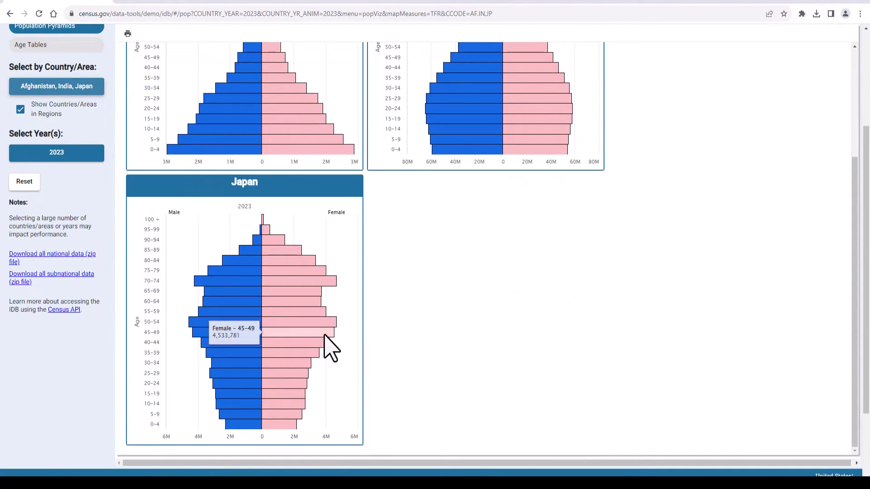
mouse_move(250, 336)
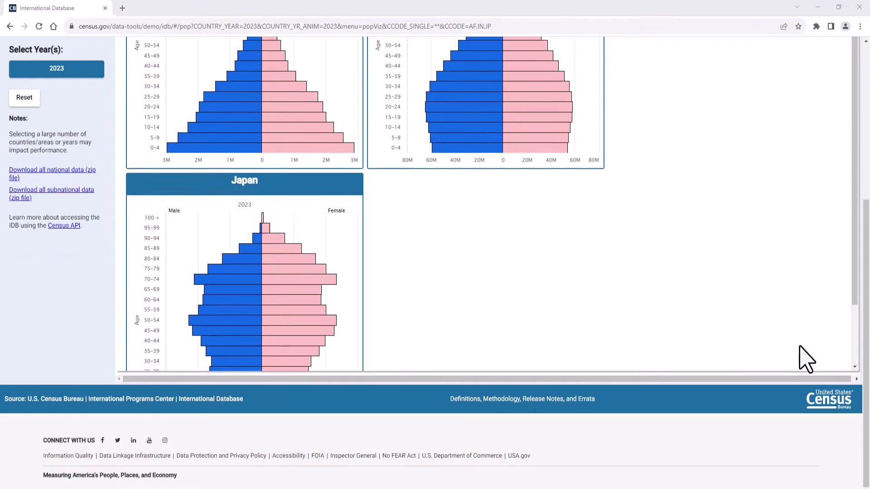
scroll(807, 361, "up", 3)
scroll(806, 360, "up", 5)
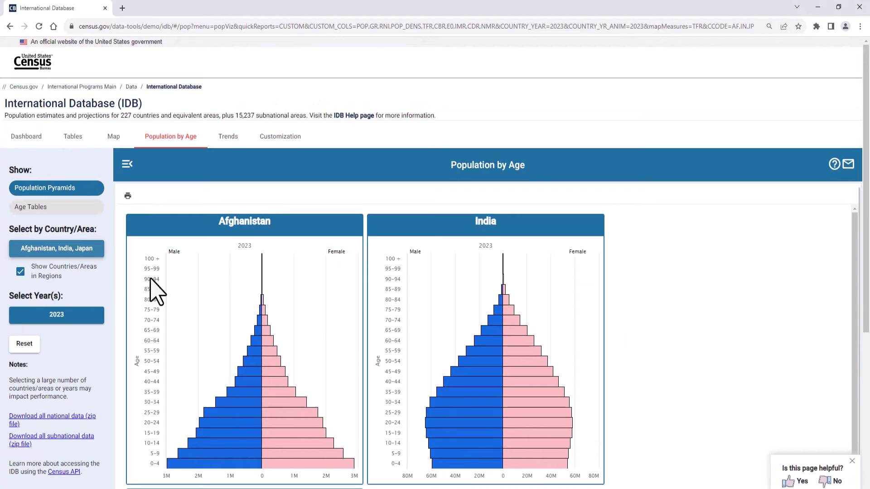
Filter the area list for Asia, tick Asia under UN Geographic Regions and confirm.
left_click(51, 257)
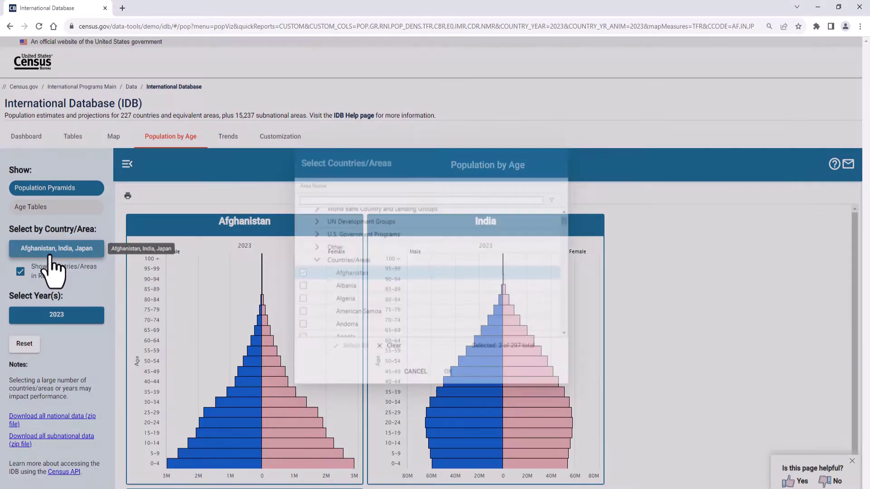
left_click(314, 199)
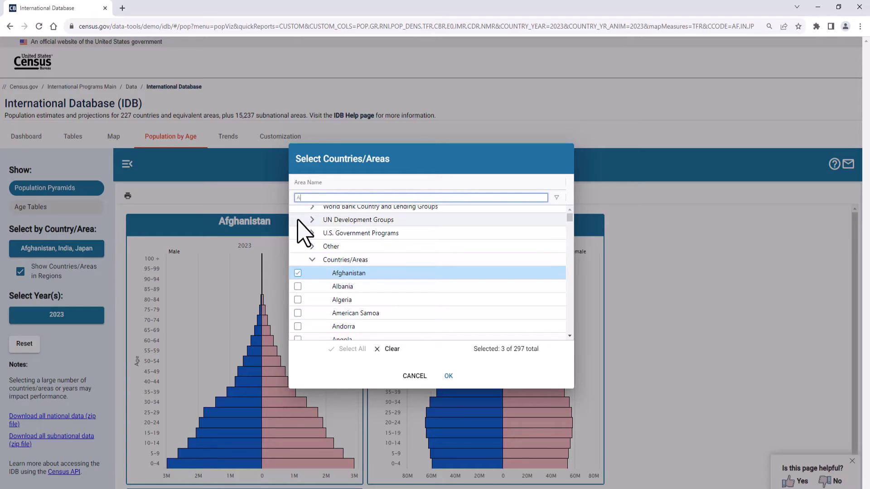
left_click(312, 212)
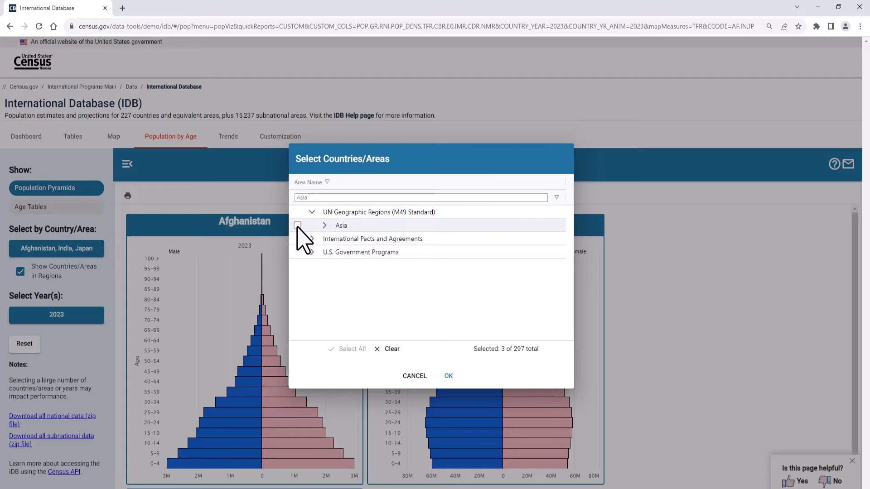
left_click(298, 226)
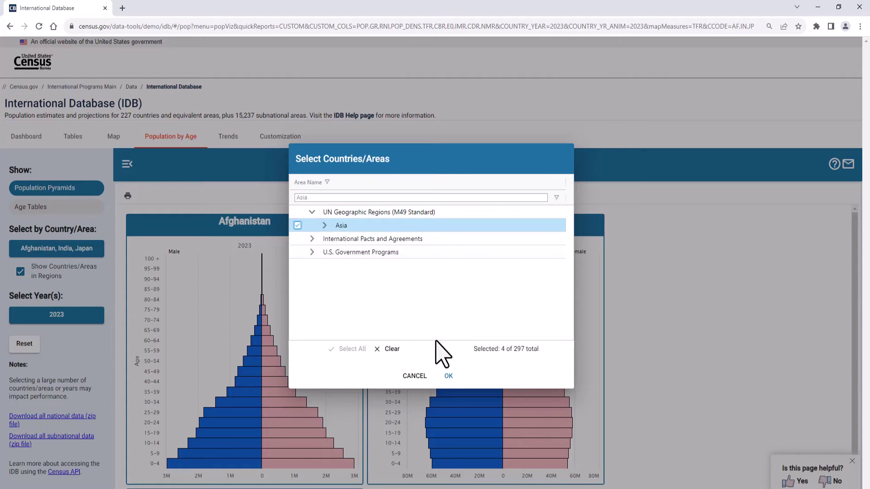
left_click(449, 376)
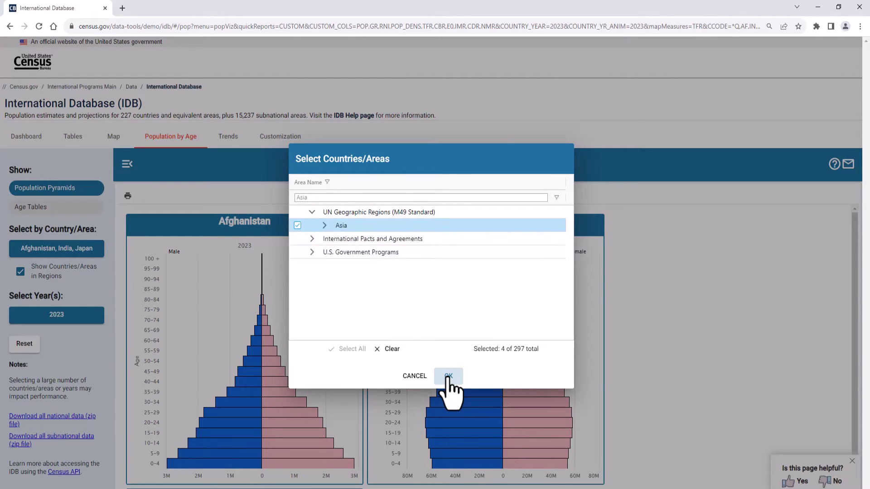
scroll(268, 383, "down", 2)
scroll(264, 369, "down", 6)
scroll(268, 363, "up", 8)
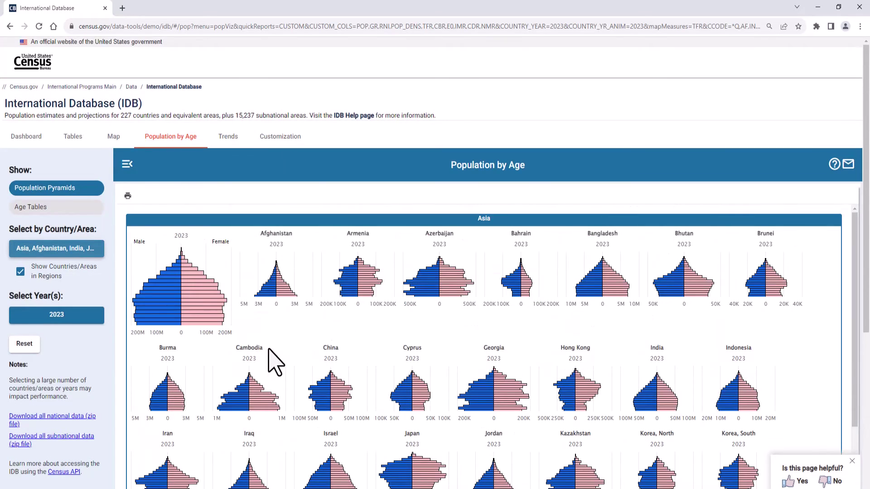
Switch Asia's view to Age Tables and close the download format choice without downloading.
left_click(56, 205)
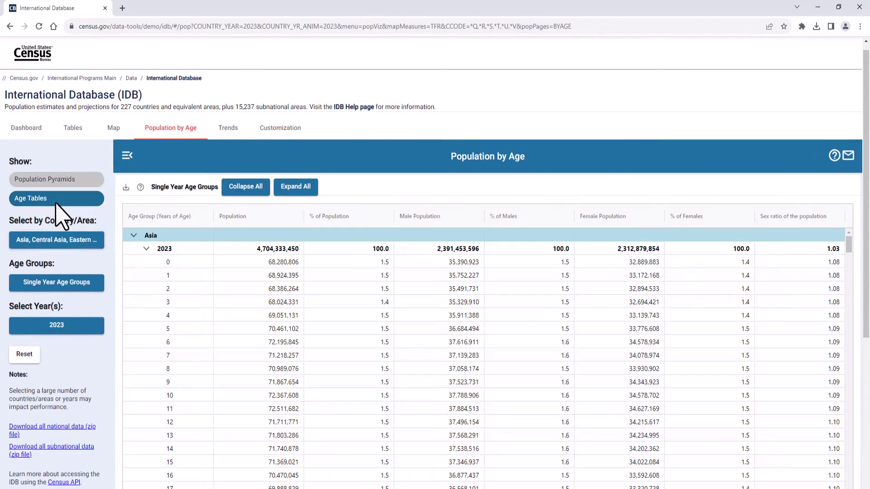
left_click(126, 187)
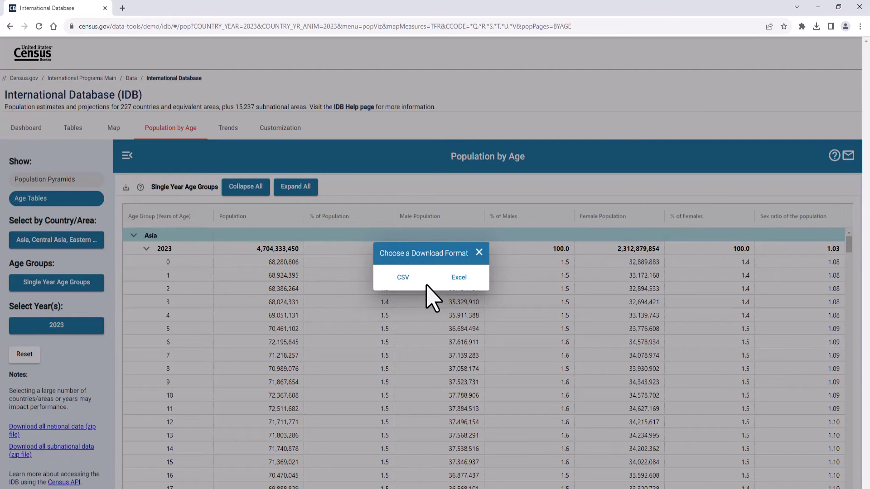
left_click(557, 199)
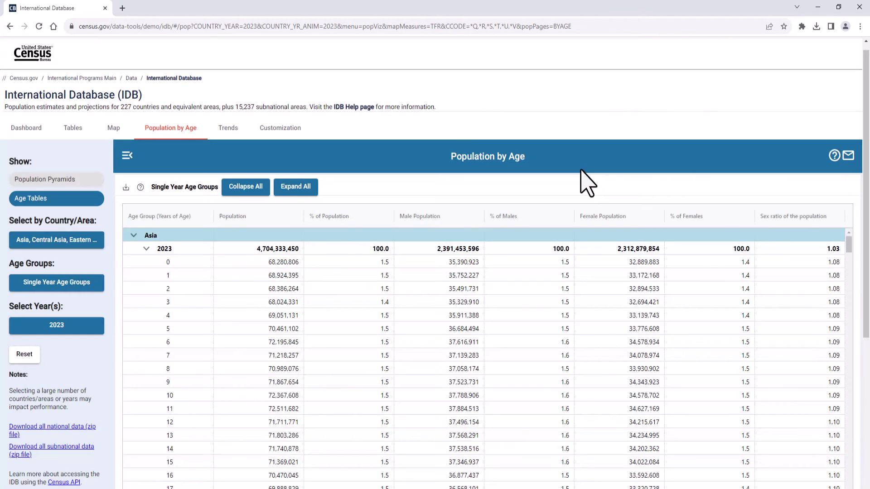
On the Trends page, set the measure to Annual Growth Rate %.
left_click(227, 129)
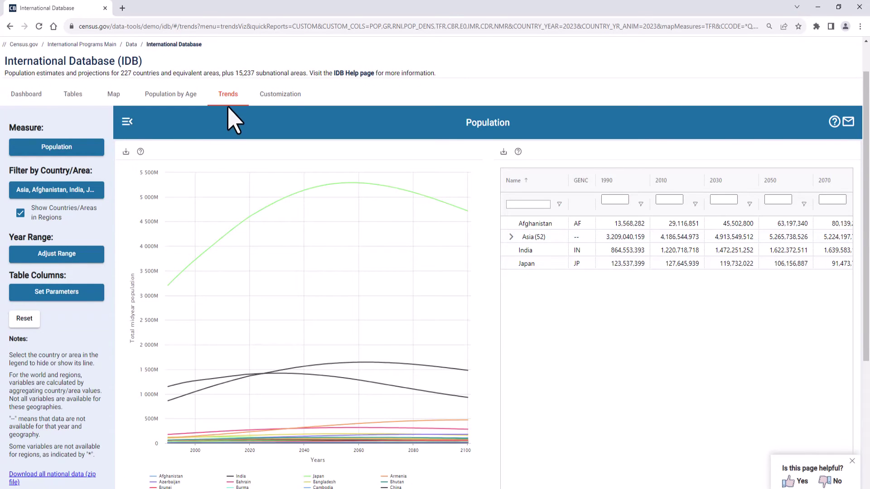
left_click(22, 151)
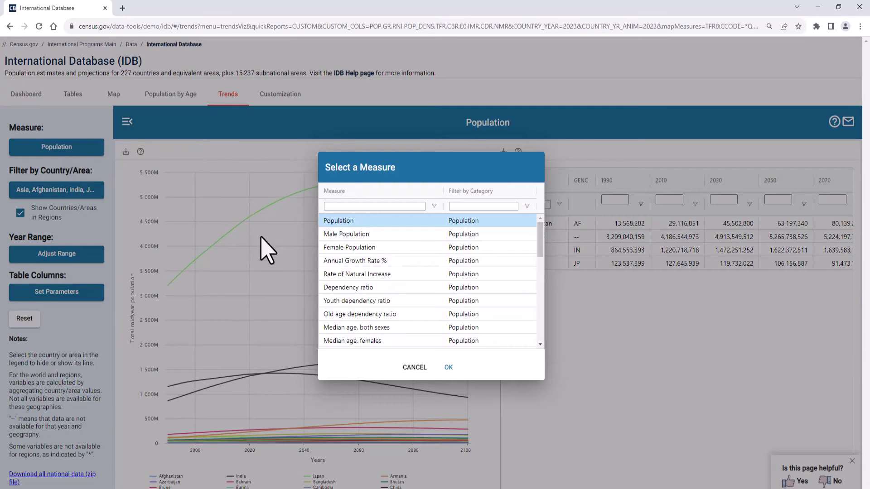
left_click(349, 261)
left_click(447, 367)
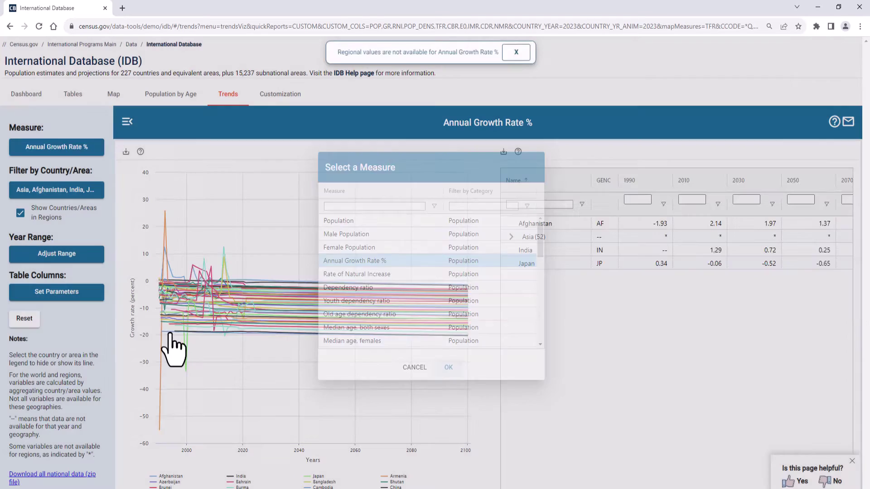
Clear all selected areas and select only Albania, Angola and Armenia.
left_click(55, 195)
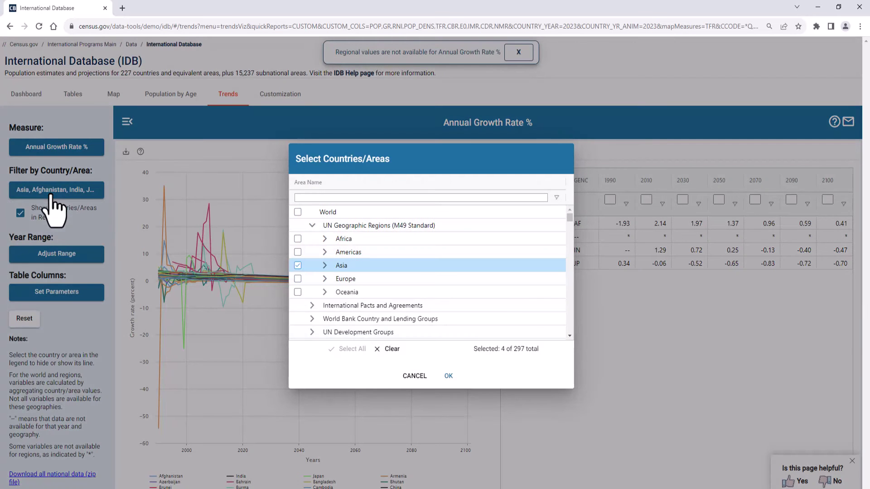
left_click(393, 349)
scroll(403, 308, "down", 4)
left_click(312, 240)
left_click(324, 294)
scroll(328, 301, "down", 1)
scroll(328, 308, "down", 1)
left_click(298, 304)
left_click(449, 376)
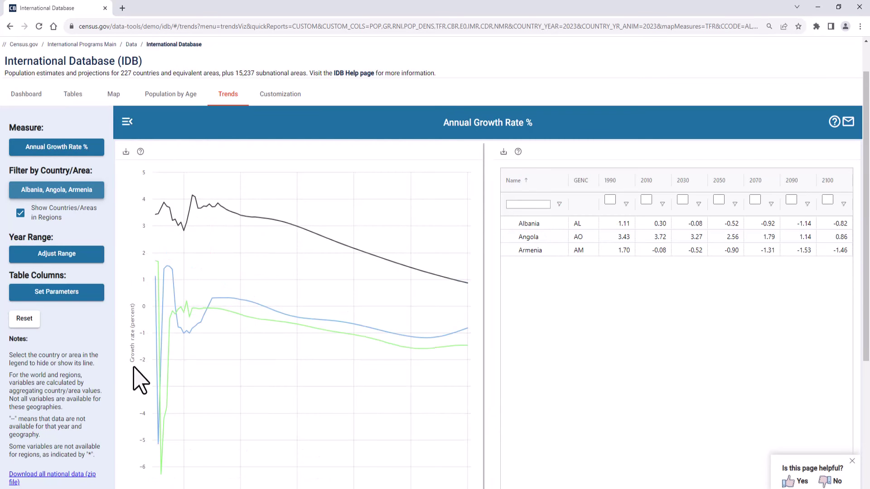
Limit the year range to 1990–2067.
left_click(56, 260)
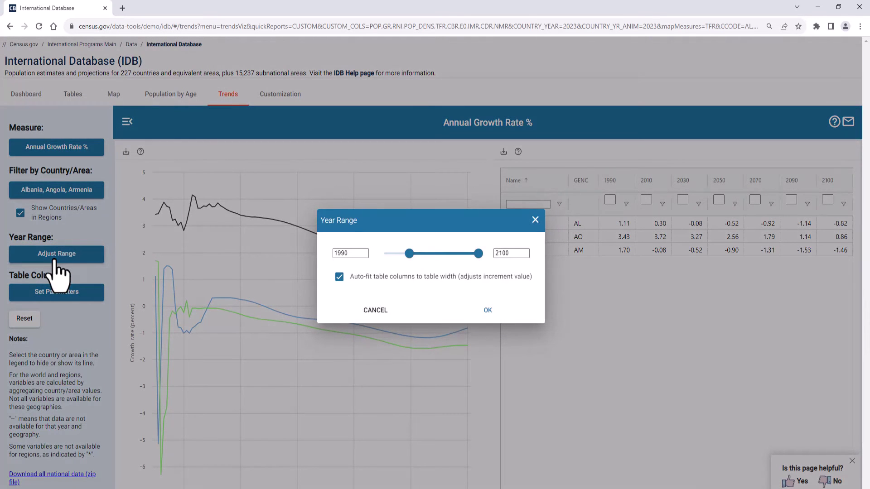
left_click_drag(477, 257, 458, 259)
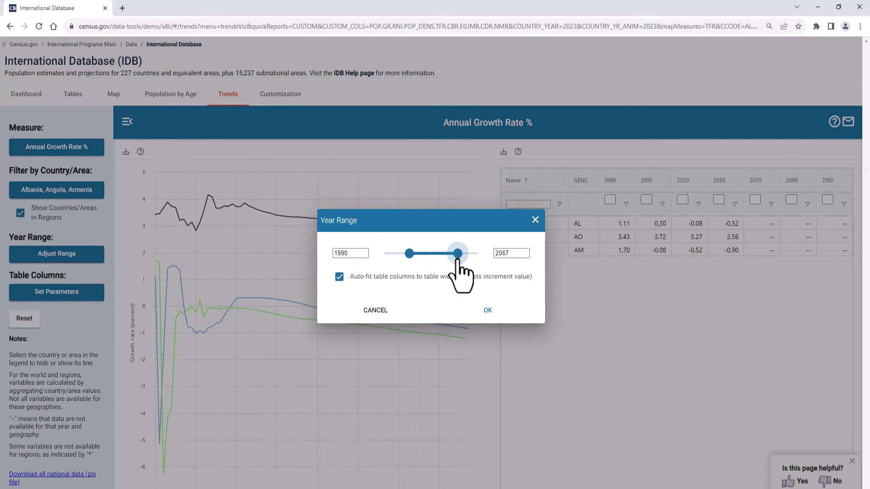
left_click(489, 311)
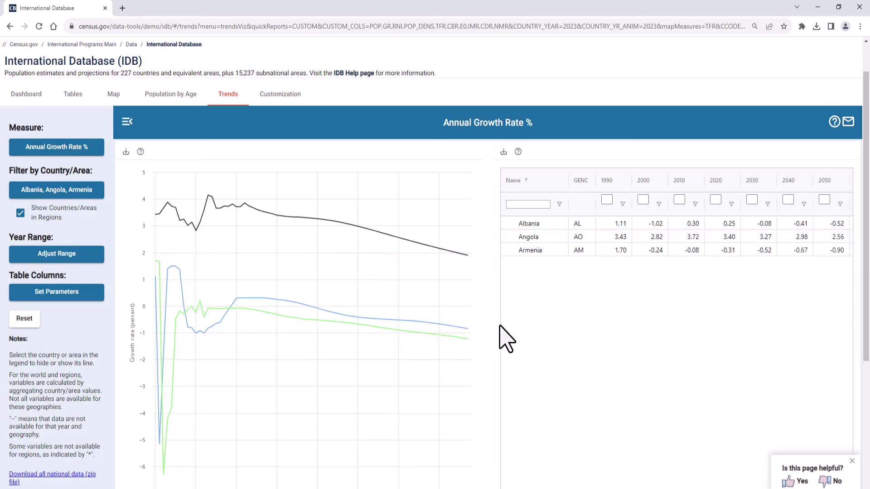
Download the chart as a PDF and open chart.pdf.
left_click(126, 152)
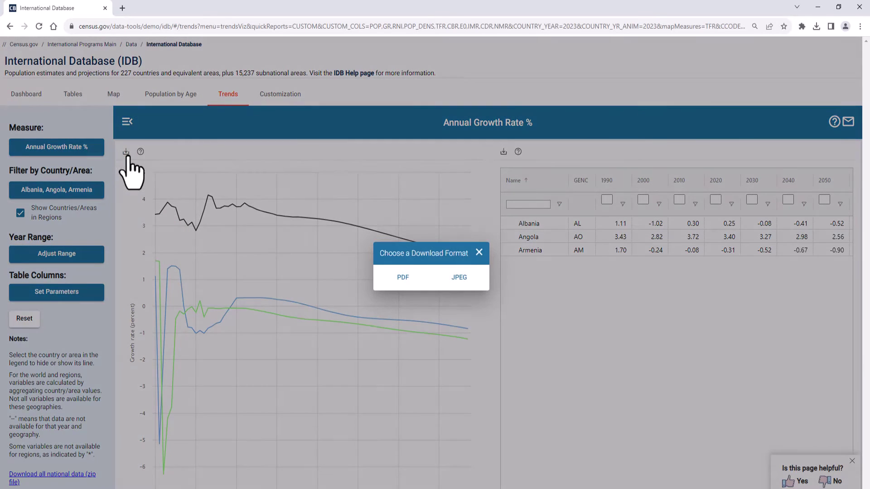
left_click(403, 277)
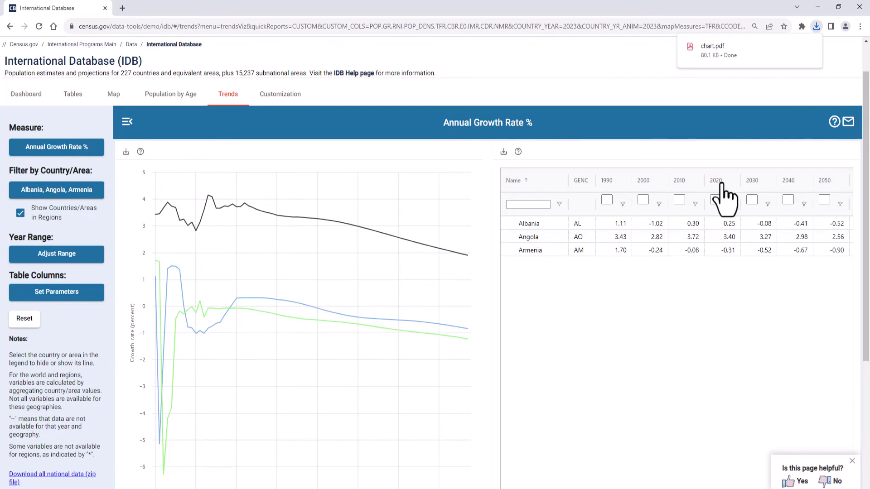
left_click(716, 52)
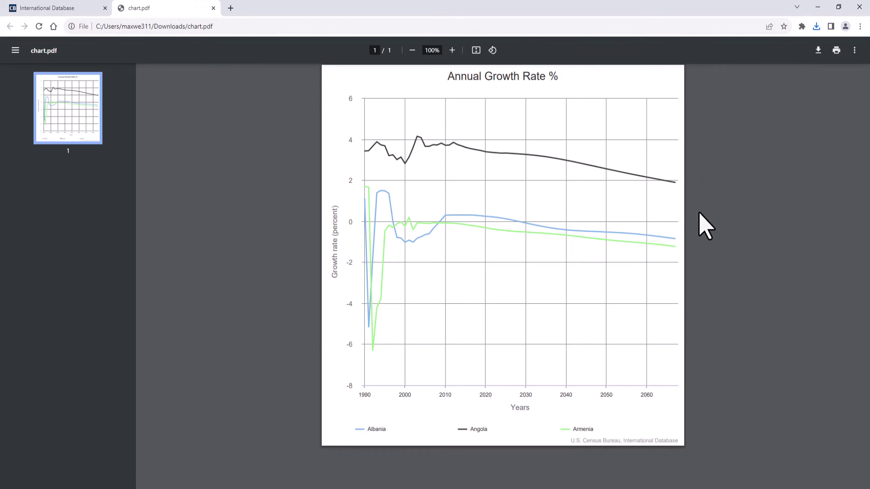